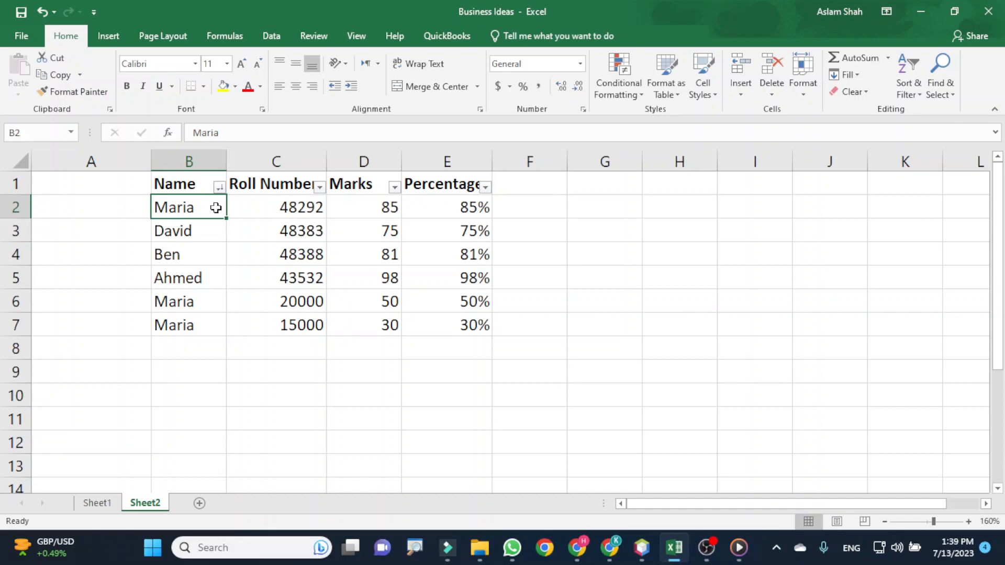
pyautogui.click(315, 206)
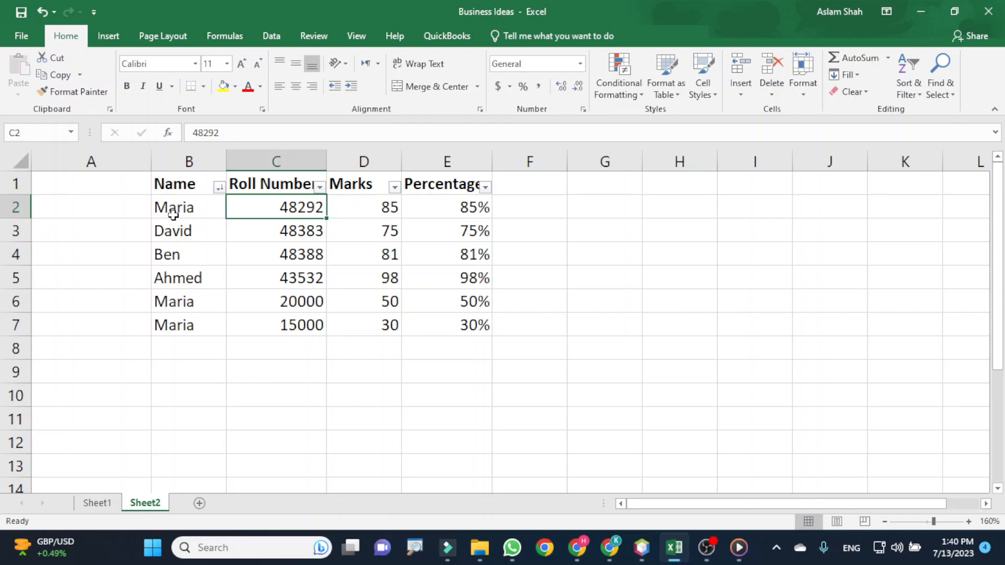
pyautogui.moveTo(180, 205); pyautogui.dragTo(190, 325)
pyautogui.moveTo(247, 205); pyautogui.dragTo(269, 325)
pyautogui.moveTo(359, 204); pyautogui.dragTo(369, 324)
pyautogui.click(294, 221)
# - Highlight the roll numbers in C2:C7 that are greater than 40000 with Light Red Fill with Dark Red Text
pyautogui.moveTo(274, 207); pyautogui.dragTo(289, 328)
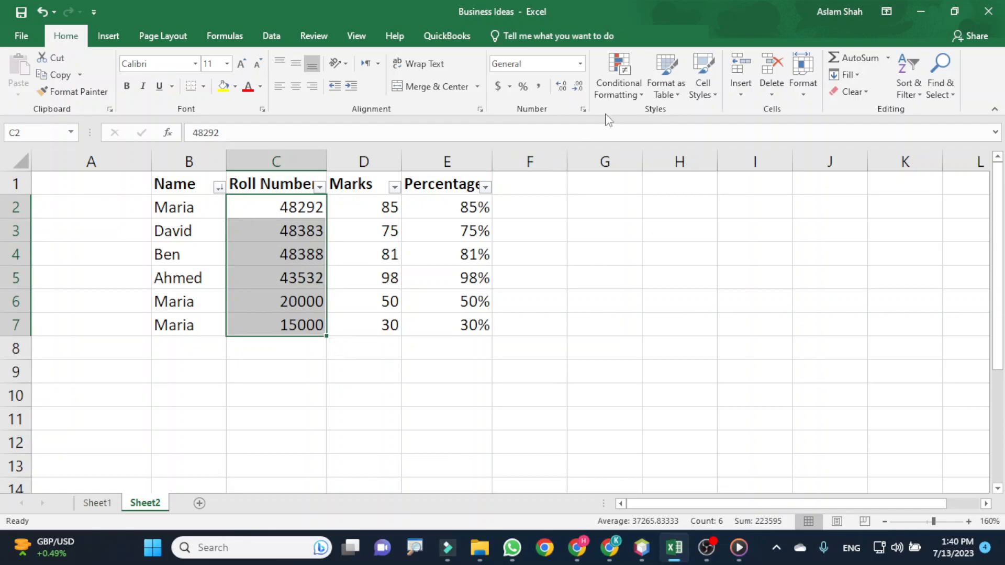
pyautogui.click(633, 90)
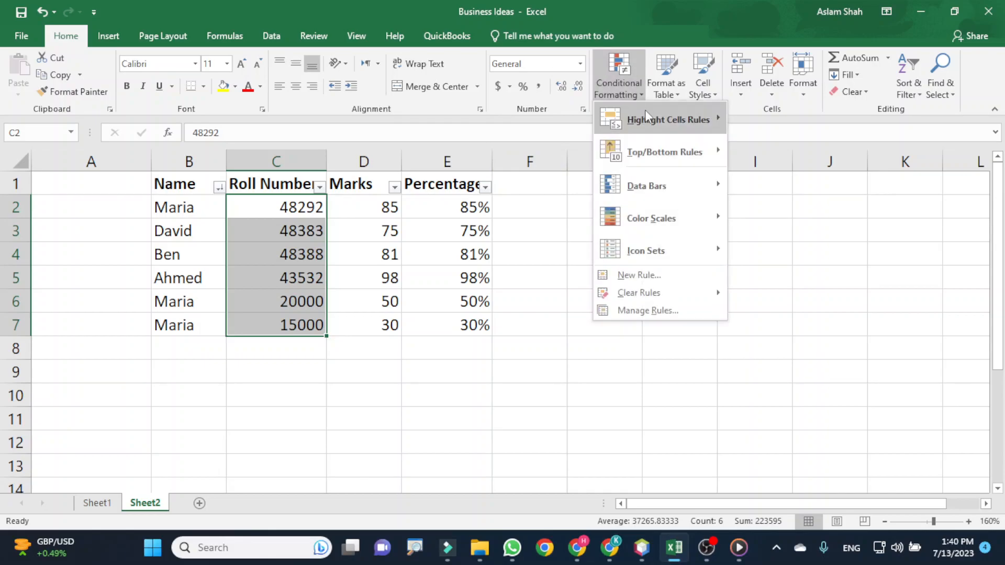
pyautogui.moveTo(646, 112)
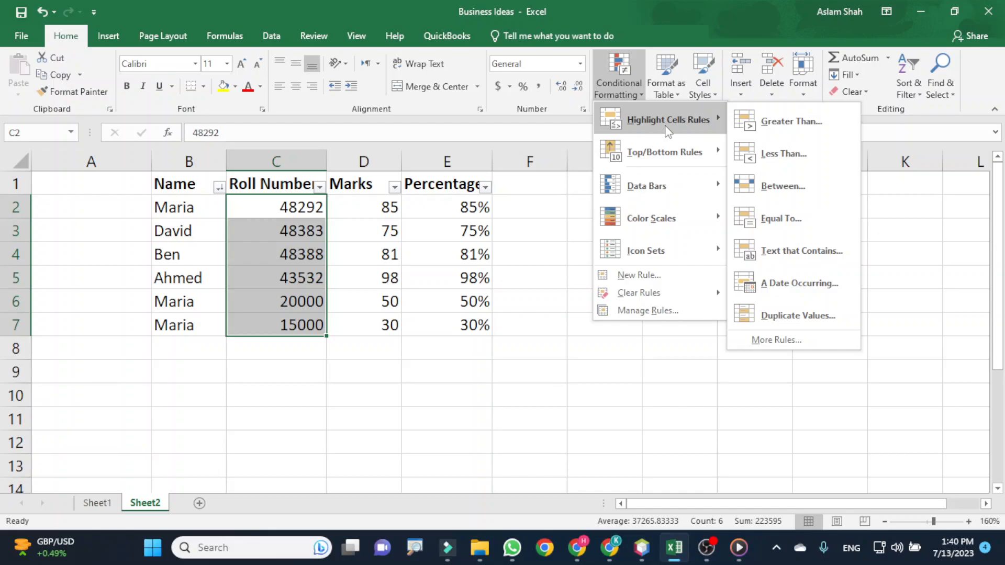
pyautogui.moveTo(683, 160)
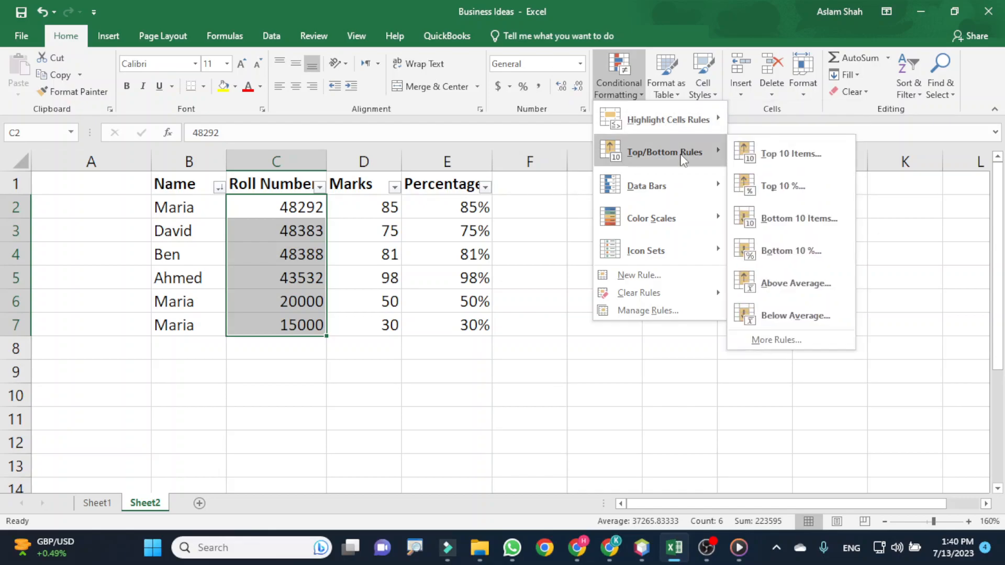
pyautogui.moveTo(684, 193)
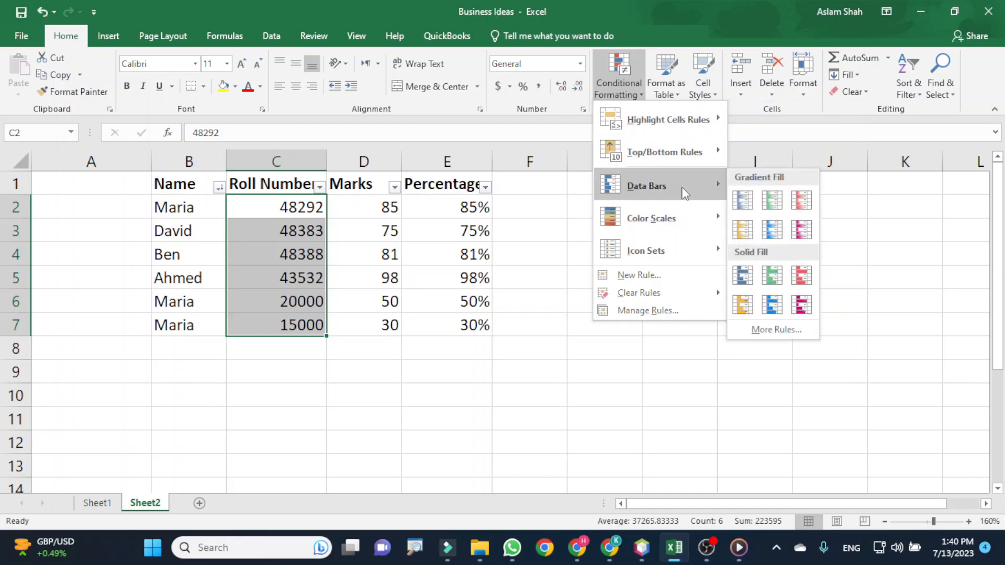
pyautogui.moveTo(676, 215)
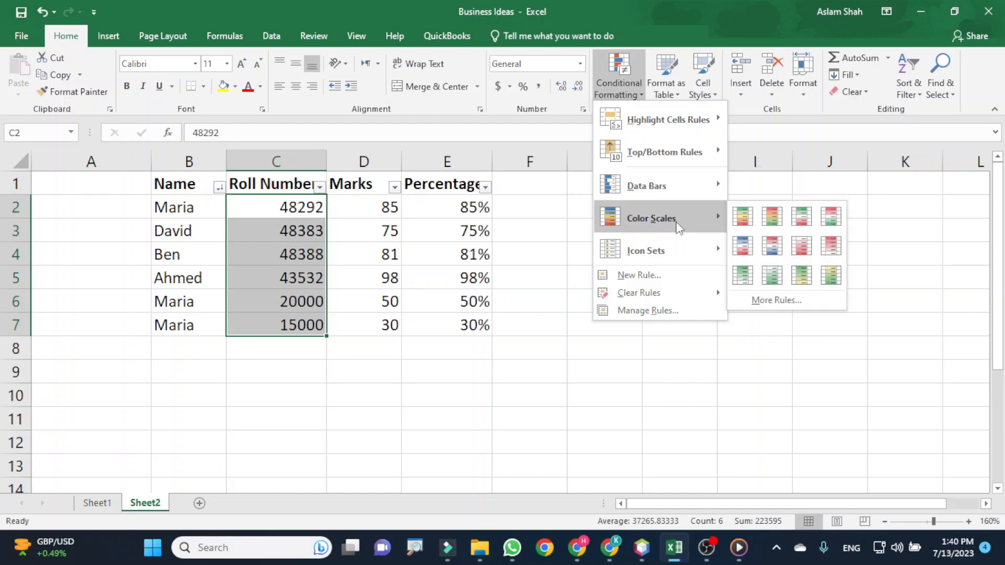
pyautogui.moveTo(682, 254)
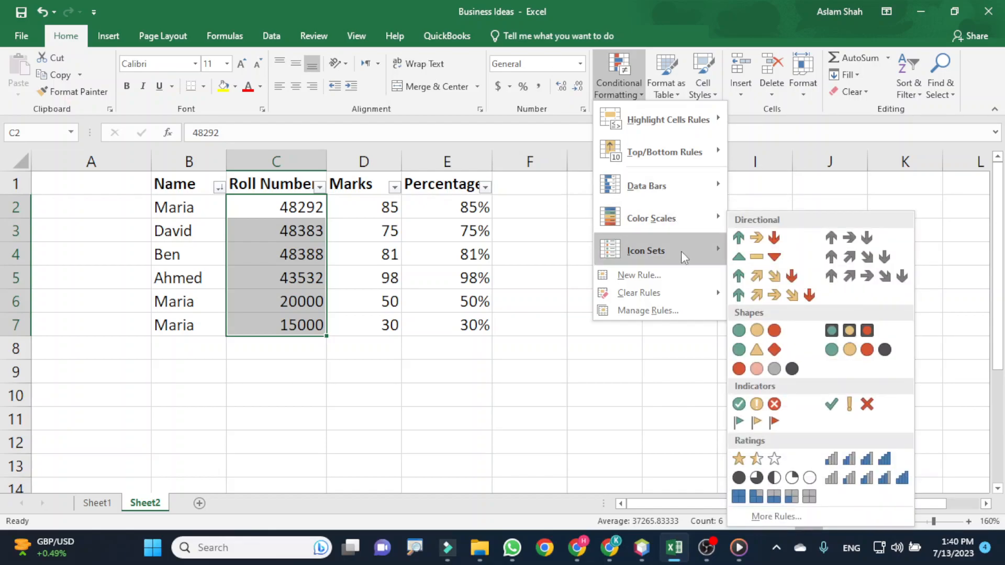
pyautogui.moveTo(712, 124)
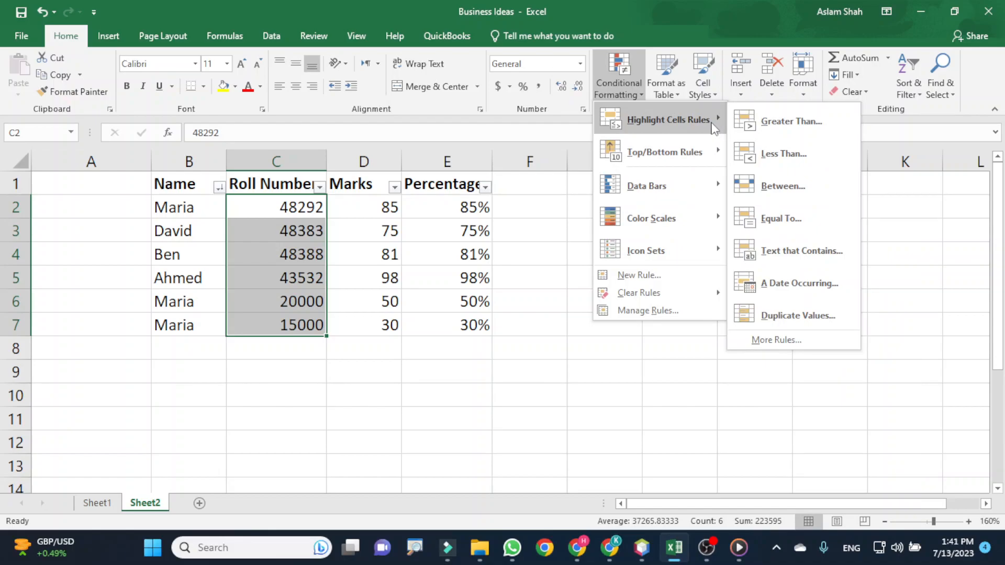
pyautogui.click(803, 124)
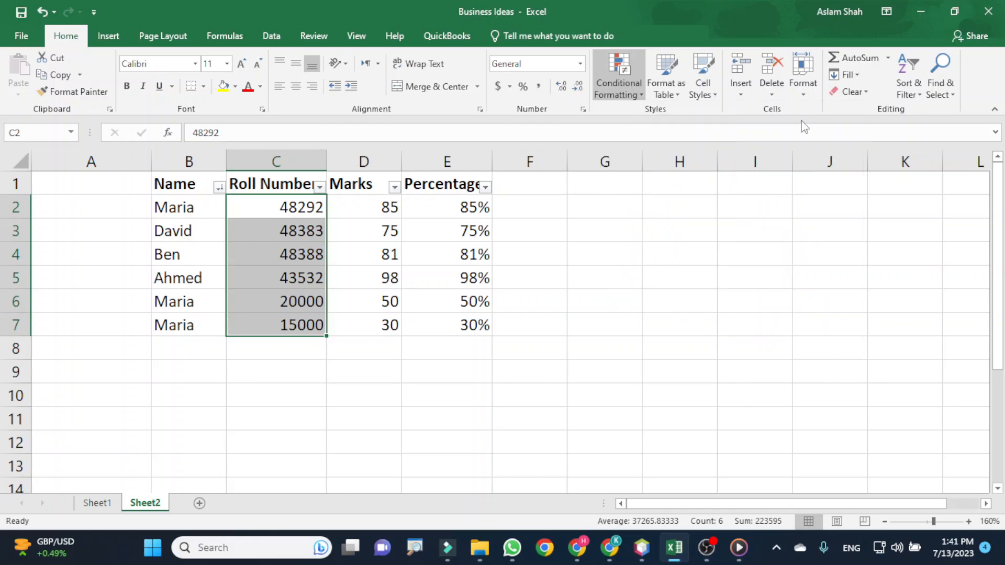
pyautogui.write('4')
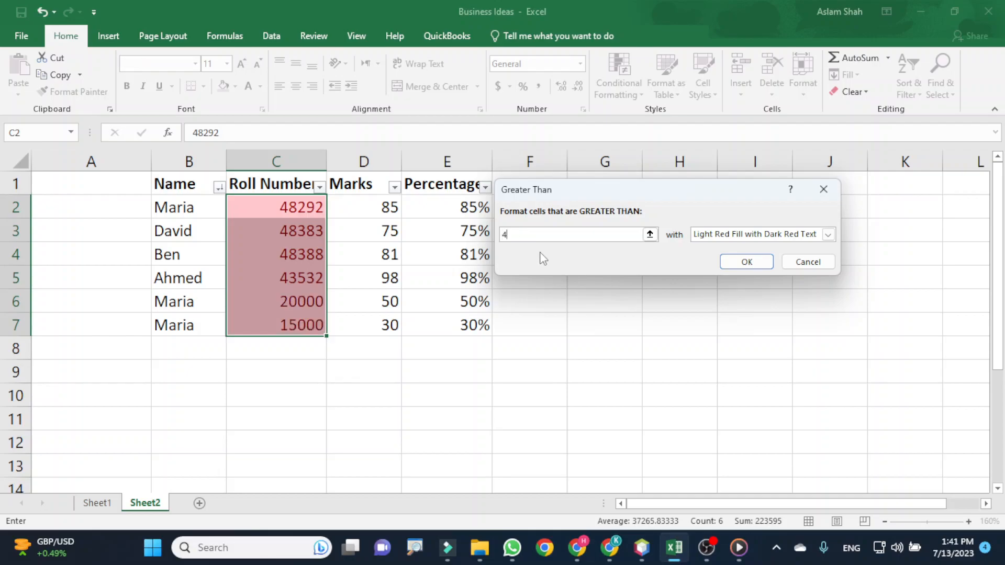
pyautogui.write('0000')
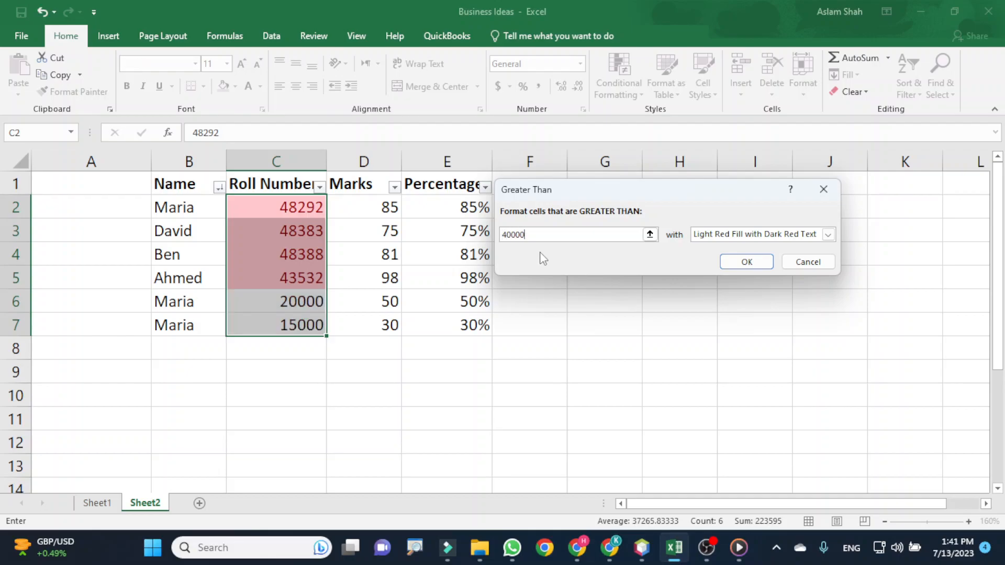
pyautogui.press('Return')
# - Undo the greater-than highlighting in the Roll Number column and look at the options for clearing rules
pyautogui.moveTo(285, 212); pyautogui.dragTo(280, 282)
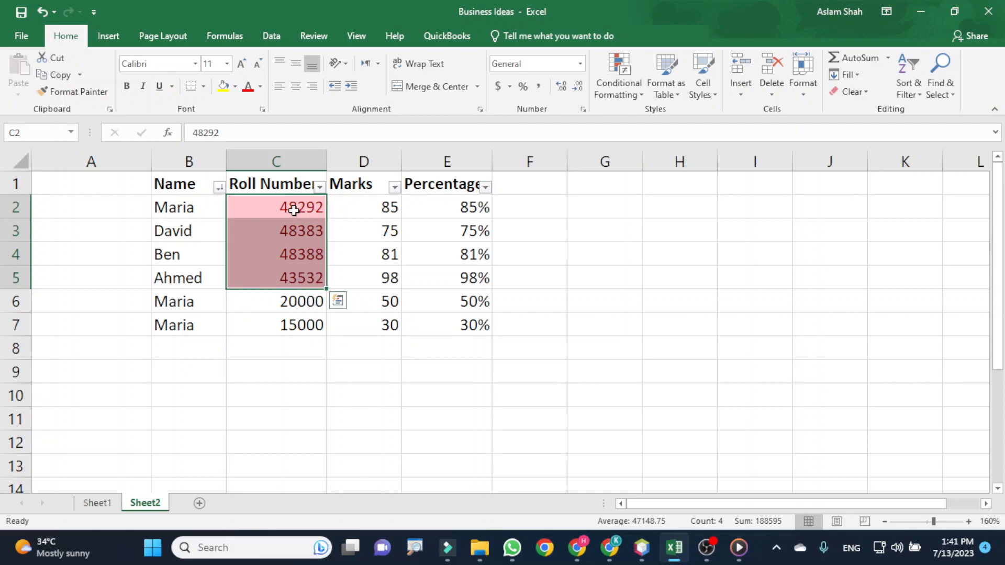
pyautogui.hotkey('ctrl', 'z')
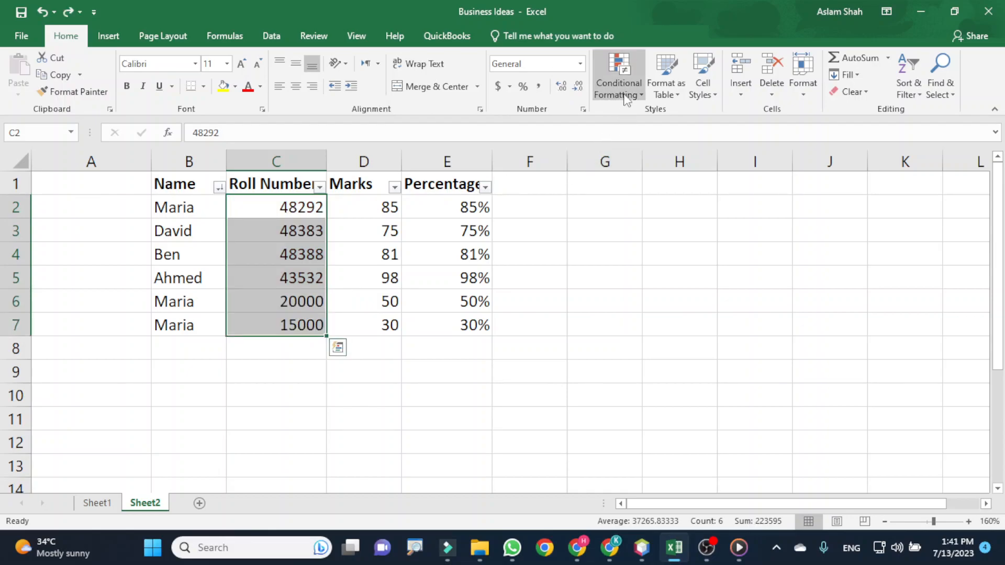
pyautogui.click(618, 78)
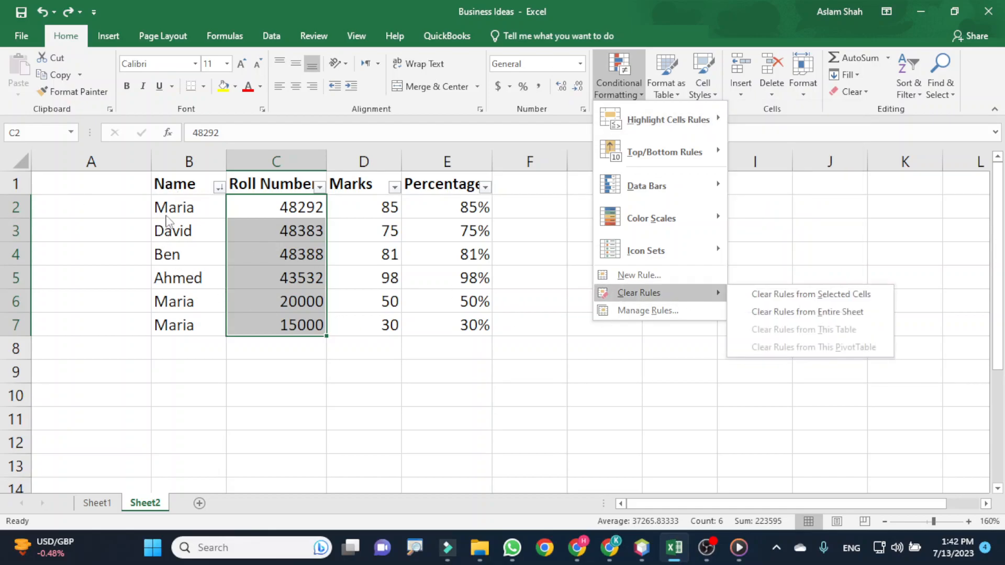
pyautogui.click(183, 209)
# - Highlight the duplicate names in B2:B7 with Light Red Fill with Dark Red Text
pyautogui.moveTo(183, 209); pyautogui.dragTo(197, 320)
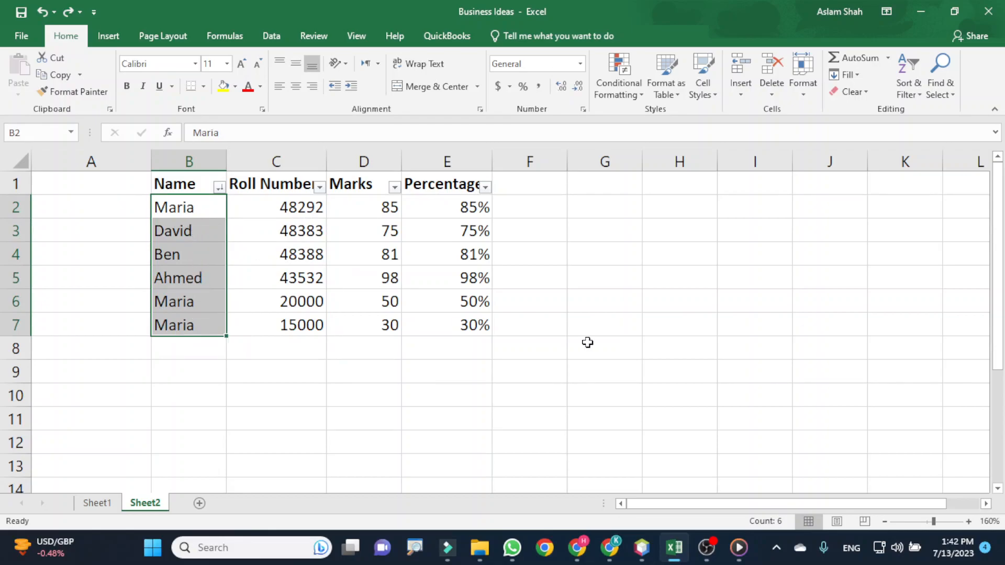
pyautogui.click(619, 76)
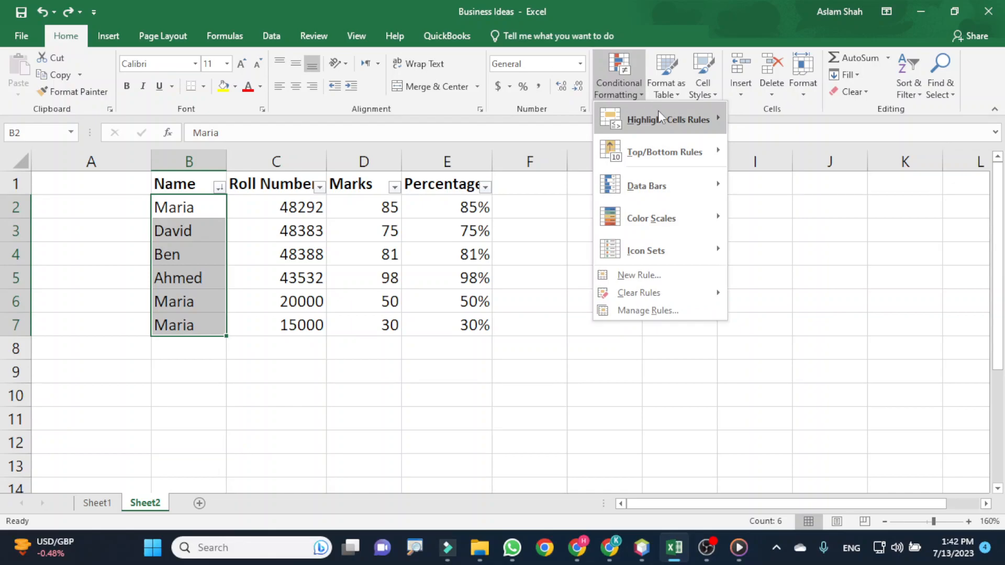
pyautogui.click(790, 315)
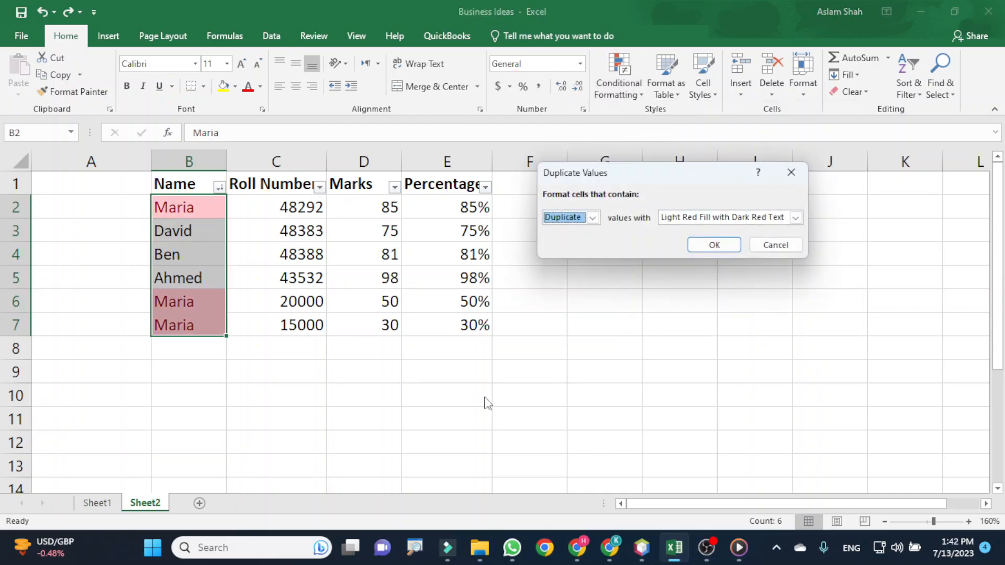
pyautogui.click(730, 251)
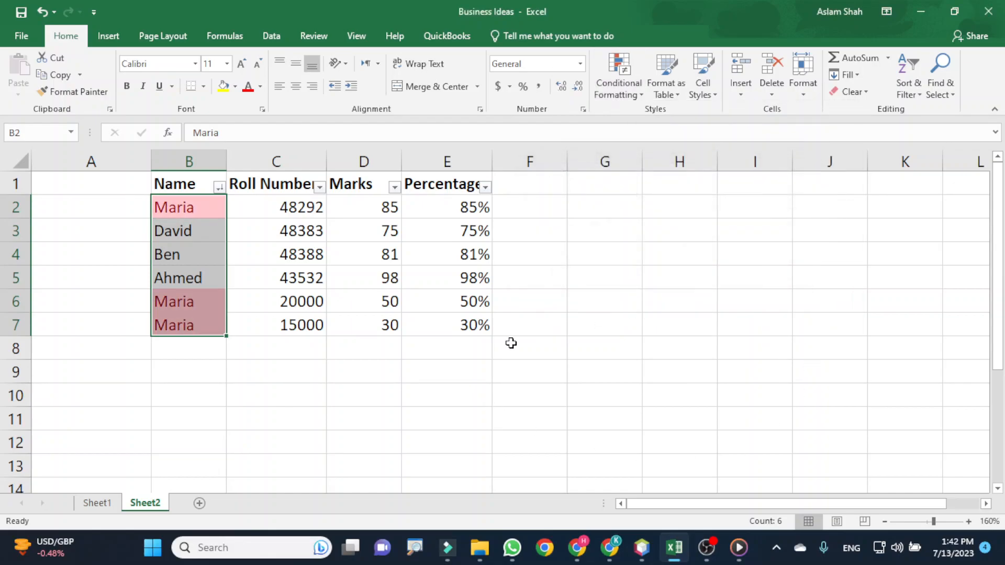
# - Check the highlighted cells in the Name column and undo the duplicate highlighting
pyautogui.click(190, 207)
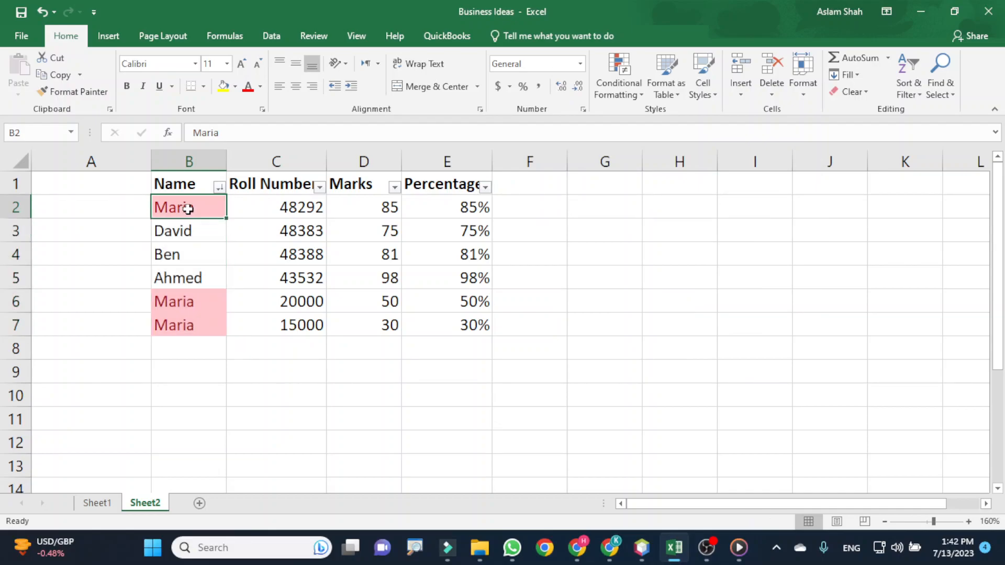
pyautogui.click(182, 301)
pyautogui.click(195, 332)
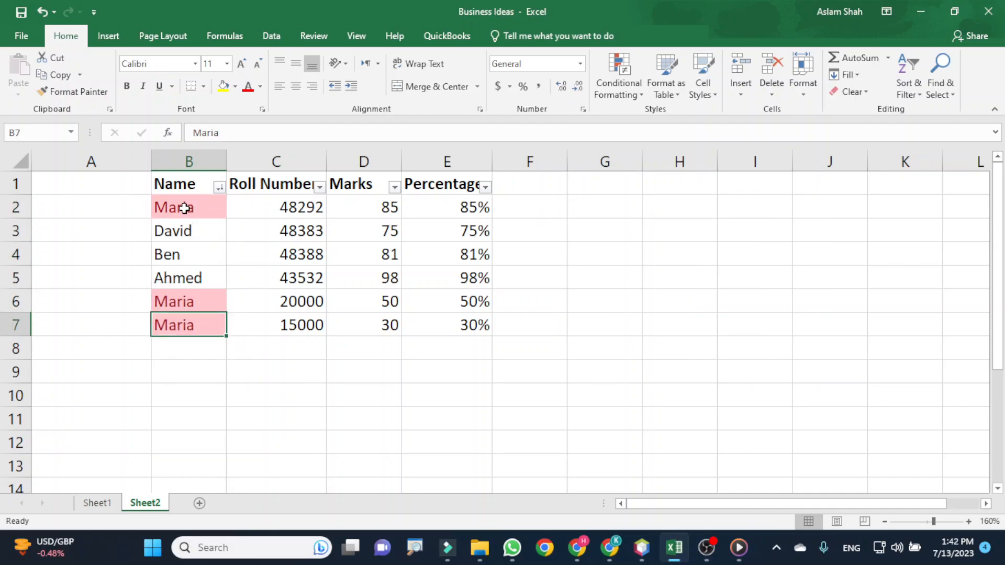
pyautogui.moveTo(185, 208); pyautogui.dragTo(201, 320)
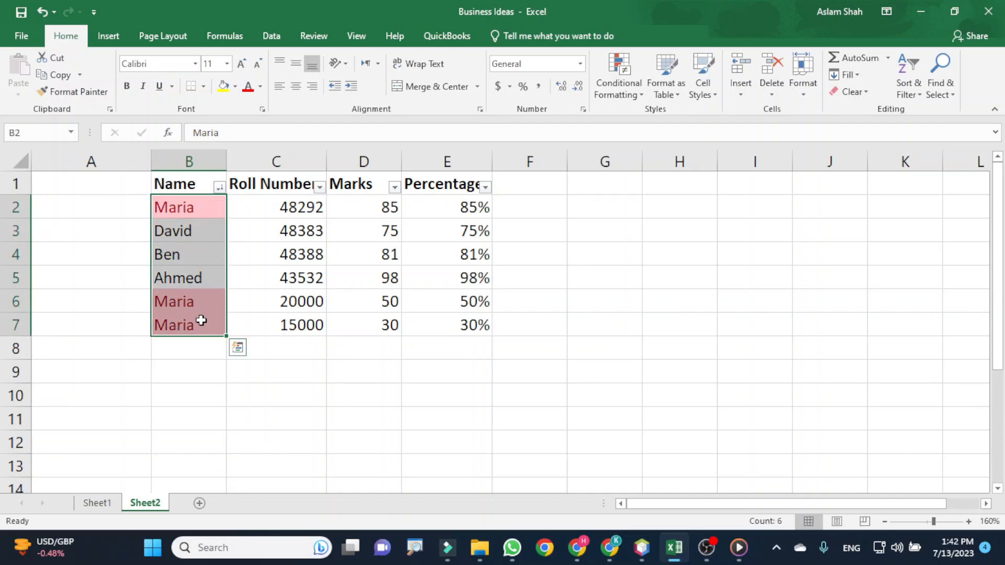
pyautogui.hotkey('ctrl', 'z')
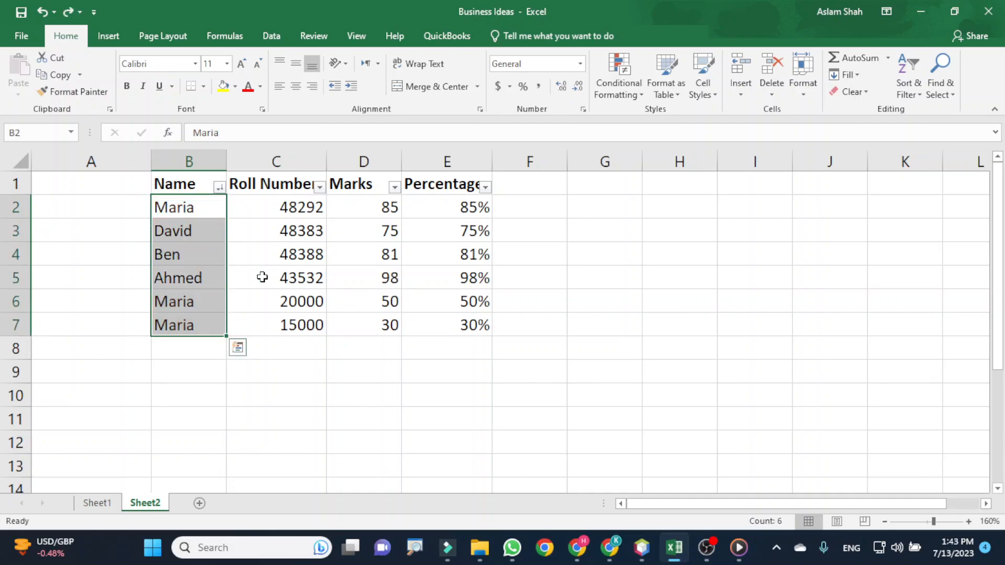
# - Start a duplicate values rule for the names in B2:B7, trying Yellow Fill with Dark Yellow Text before choosing Light Red Fill
pyautogui.click(620, 84)
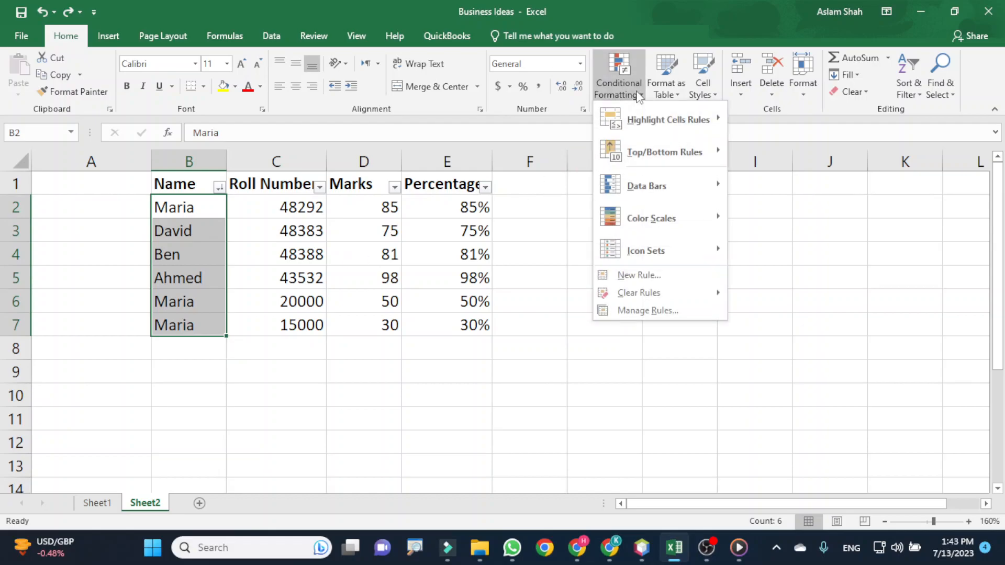
pyautogui.moveTo(701, 261)
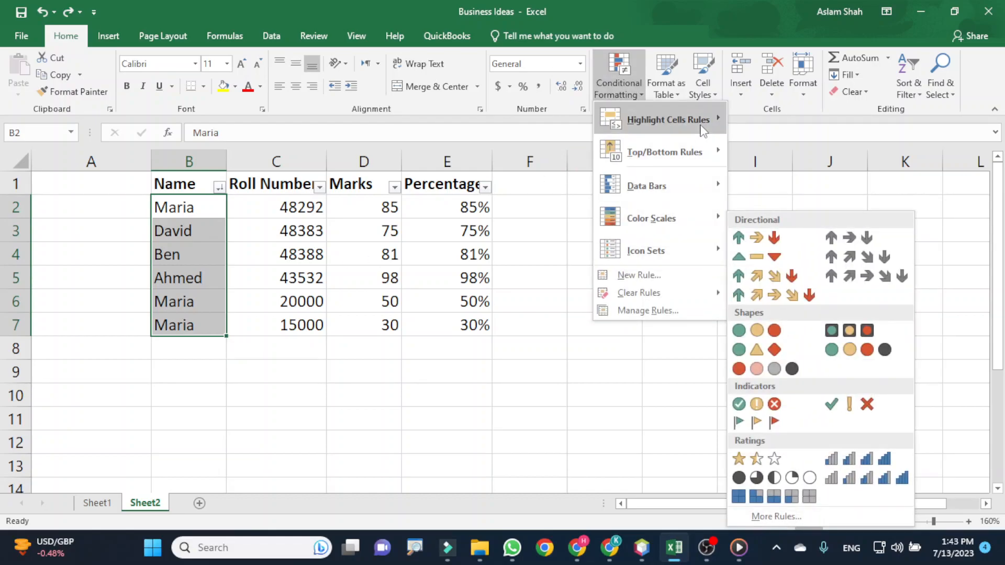
pyautogui.moveTo(696, 123)
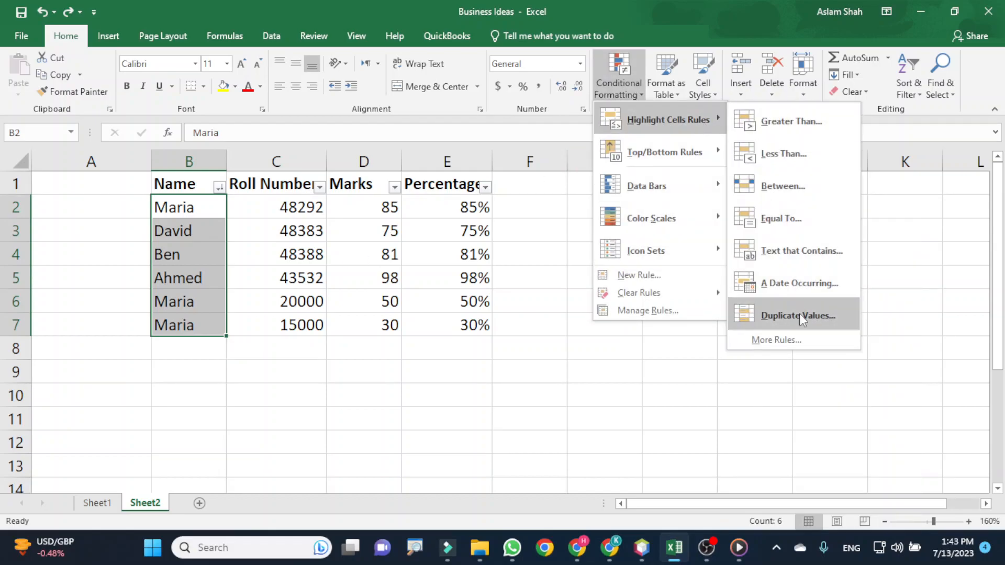
pyautogui.click(799, 312)
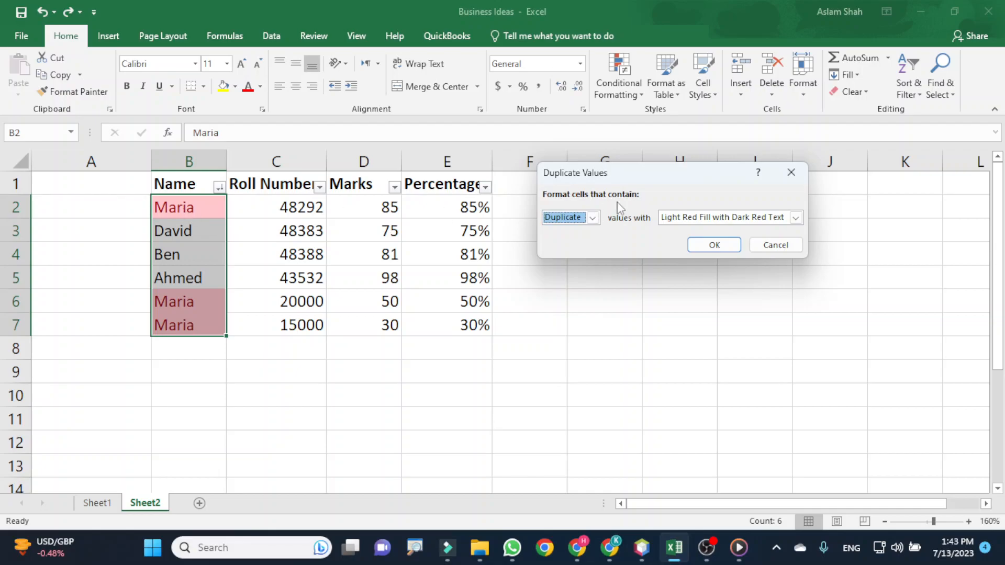
pyautogui.click(796, 218)
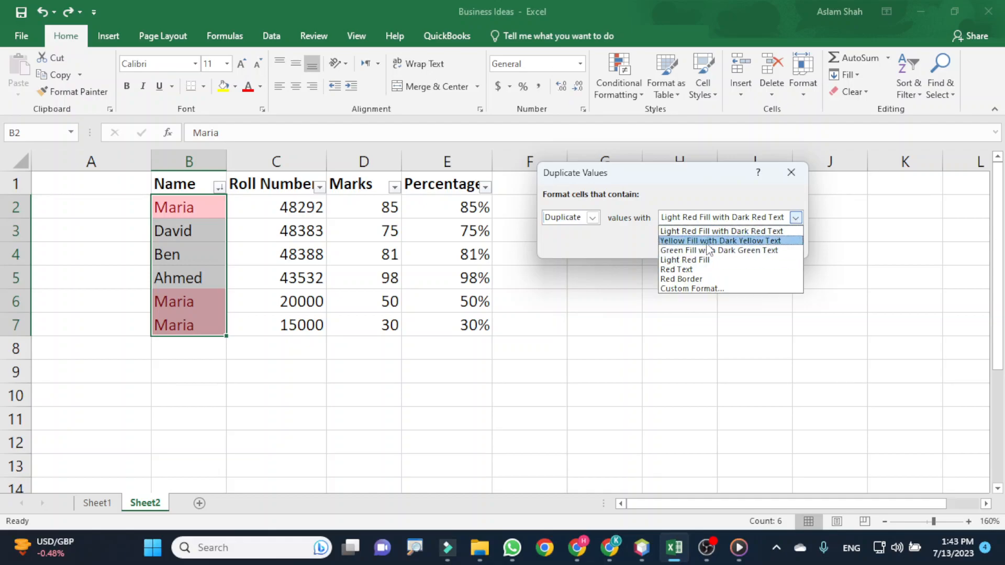
pyautogui.click(721, 241)
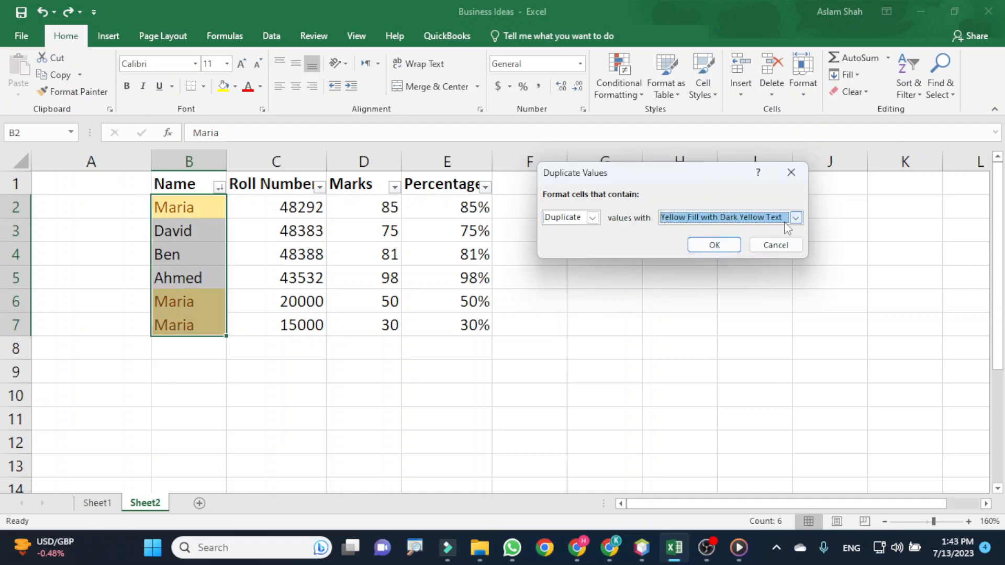
pyautogui.click(795, 218)
pyautogui.click(725, 260)
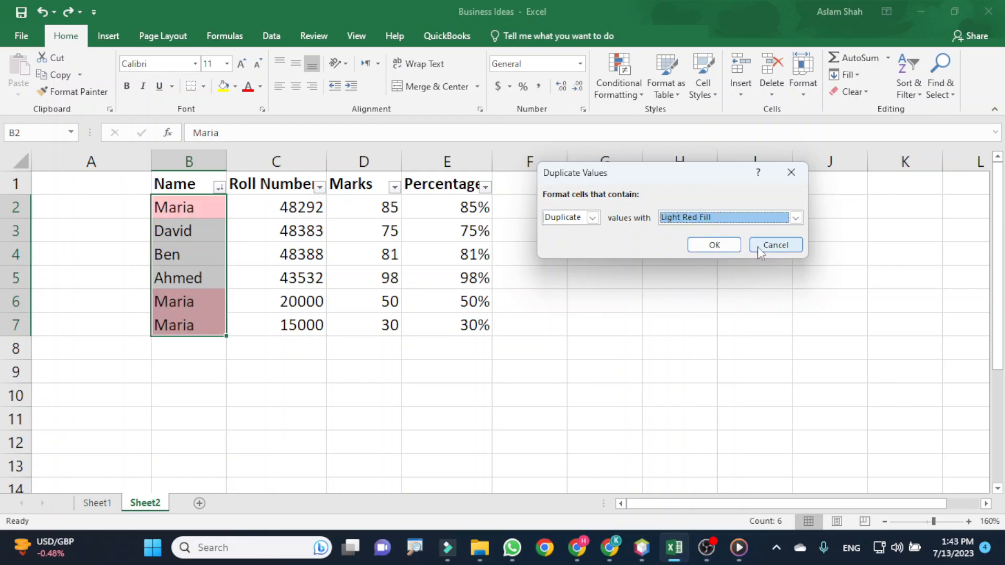
# - Open a custom format for the duplicate names and set its font color to a dark gray theme color
pyautogui.click(795, 218)
pyautogui.click(704, 289)
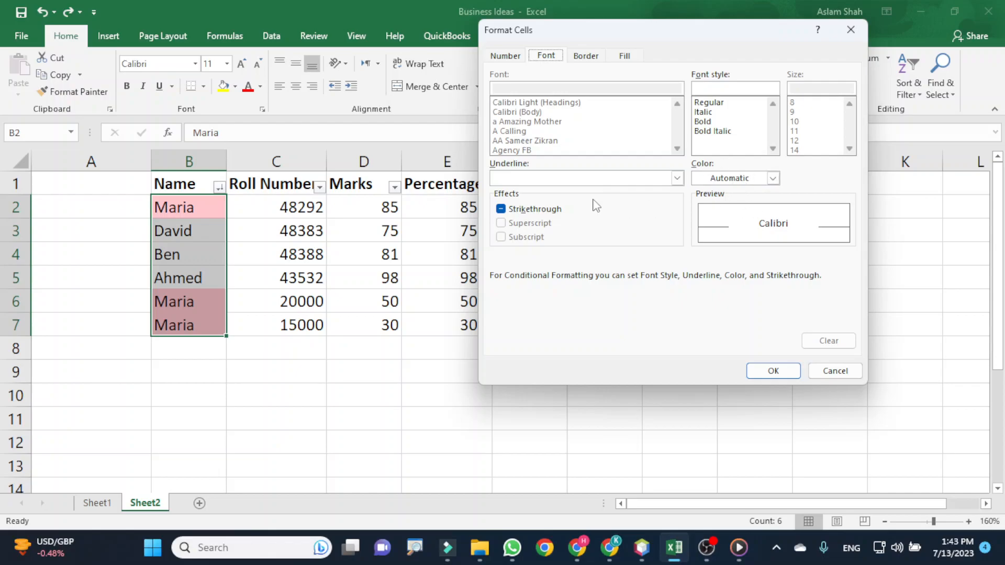
pyautogui.click(773, 179)
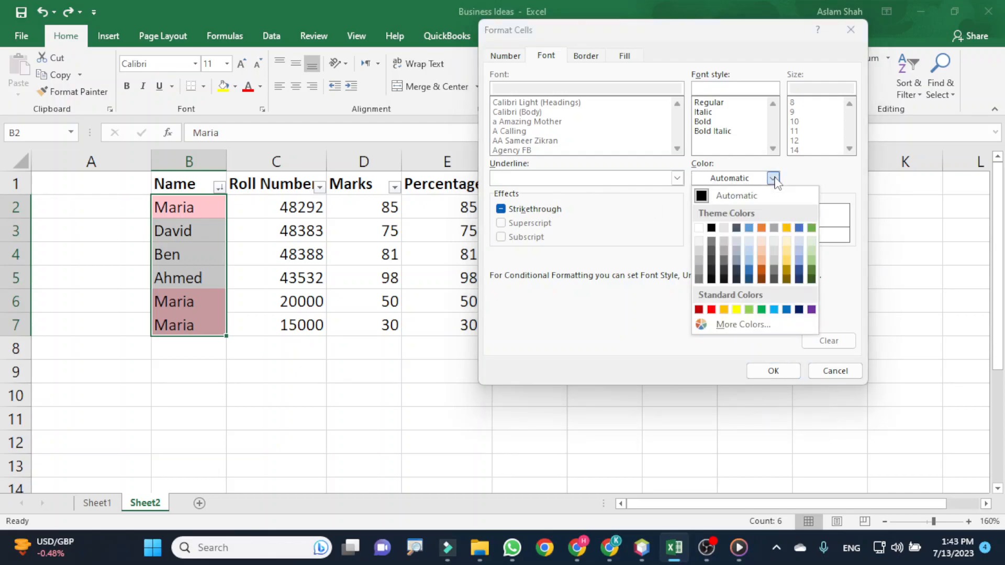
pyautogui.click(724, 274)
pyautogui.click(677, 179)
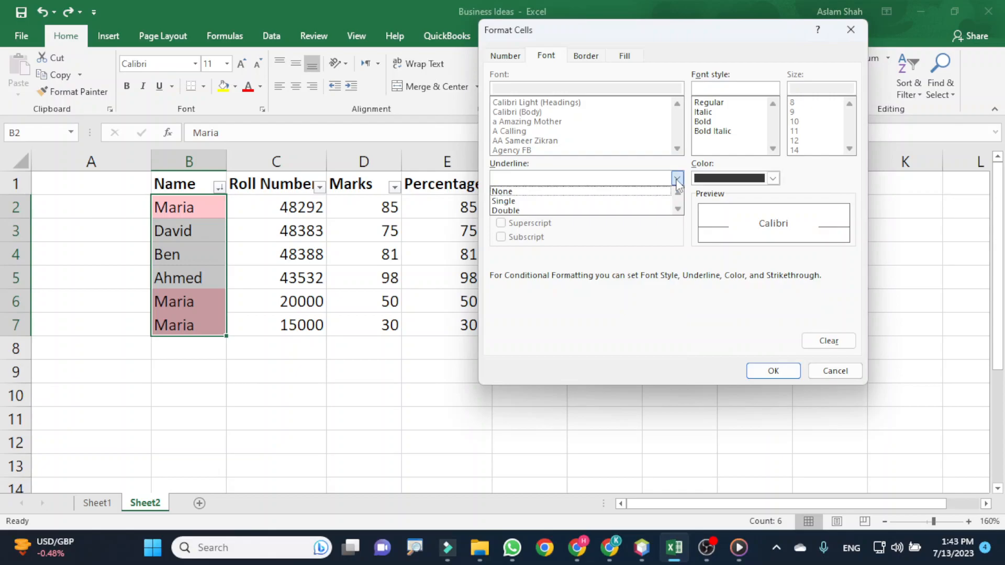
pyautogui.click(773, 178)
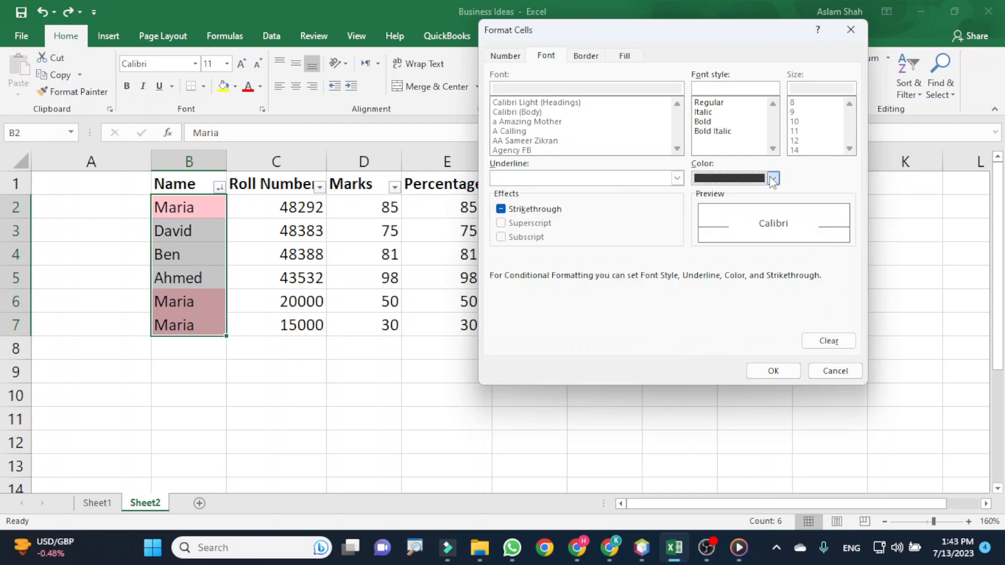
pyautogui.click(773, 178)
pyautogui.click(773, 179)
# - Set the background fill of the custom duplicate format to the standard orange color
pyautogui.click(586, 56)
pyautogui.click(624, 56)
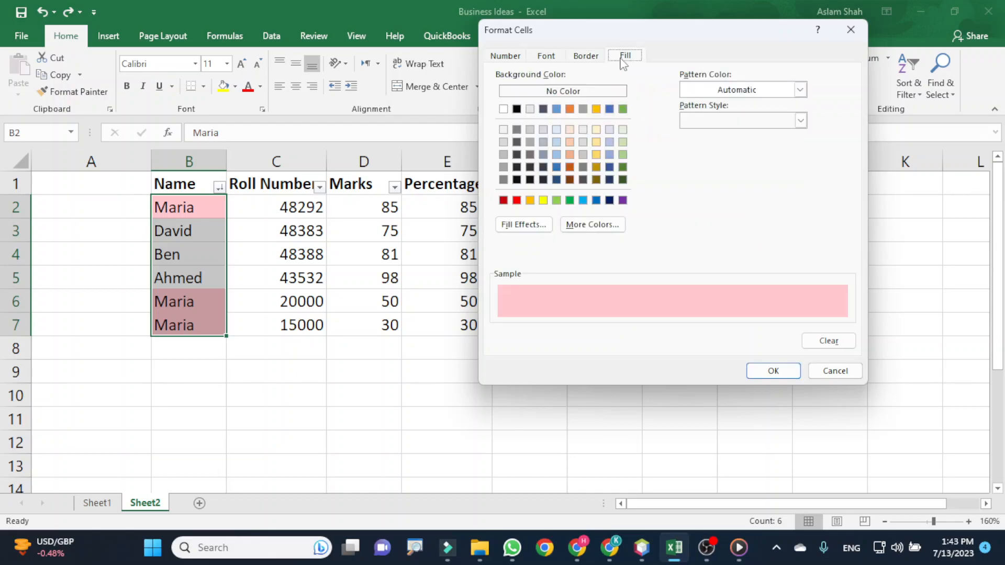
pyautogui.click(530, 200)
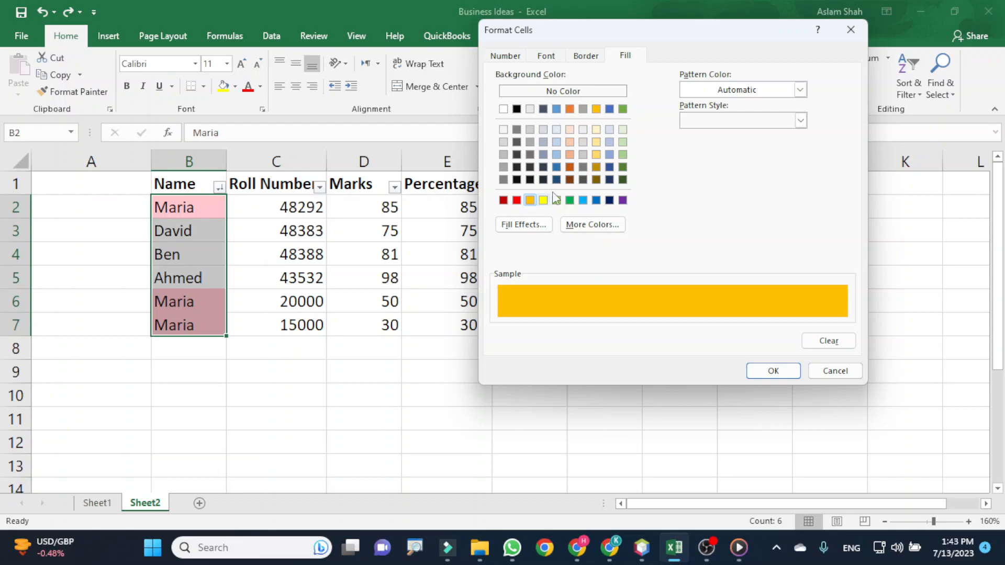
# - Change the custom format's font color to standard blue and accept the format
pyautogui.click(544, 56)
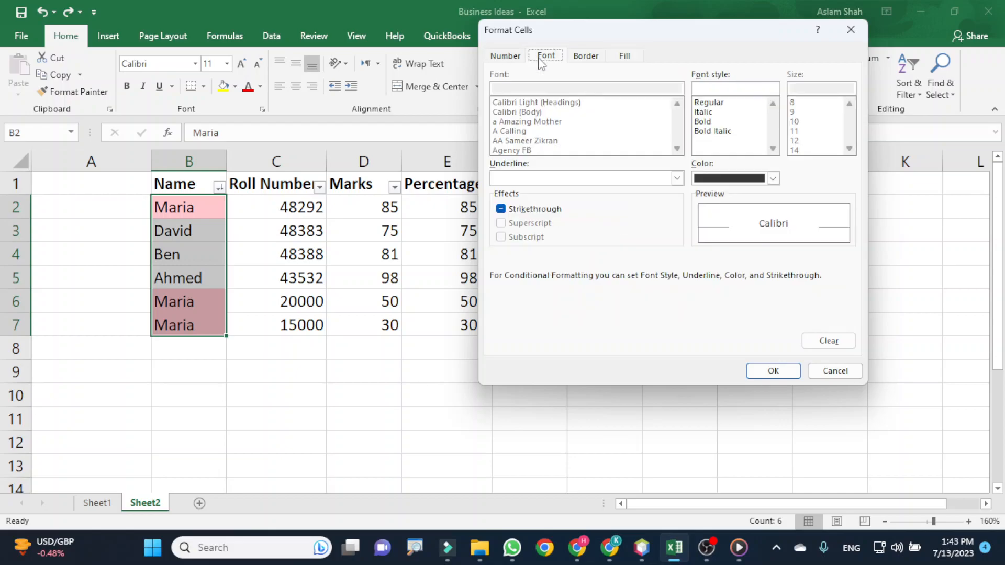
pyautogui.click(773, 178)
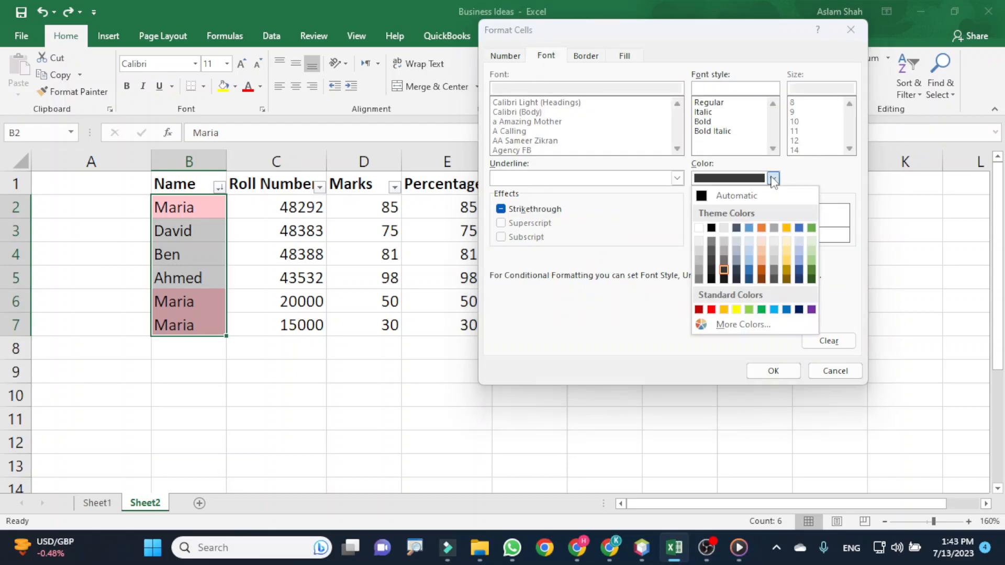
pyautogui.click(787, 310)
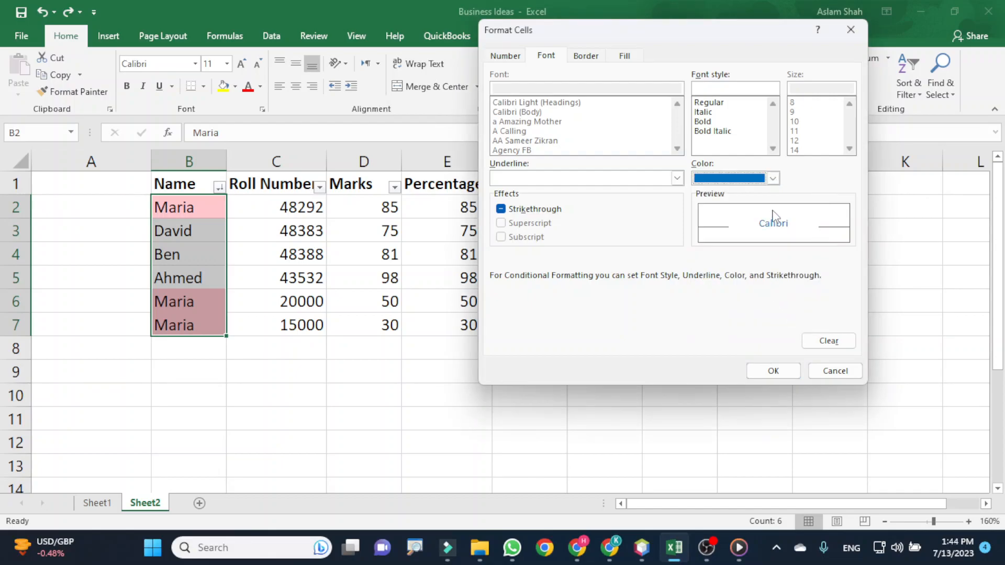
pyautogui.click(764, 369)
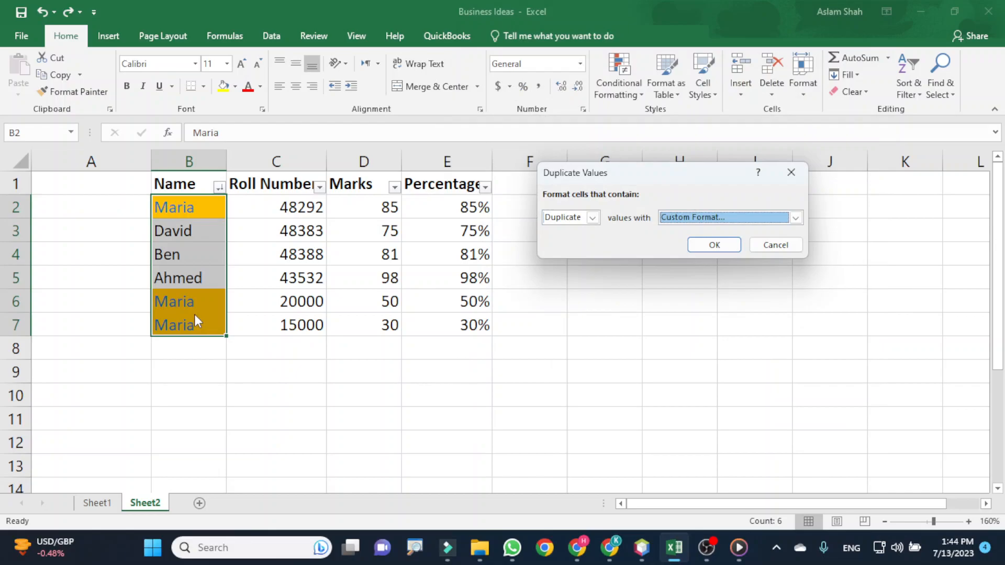
# - Apply the custom-format duplicate rule to the names in B2:B7, check a highlighted cell, and undo the highlighting
pyautogui.click(710, 243)
pyautogui.click(203, 208)
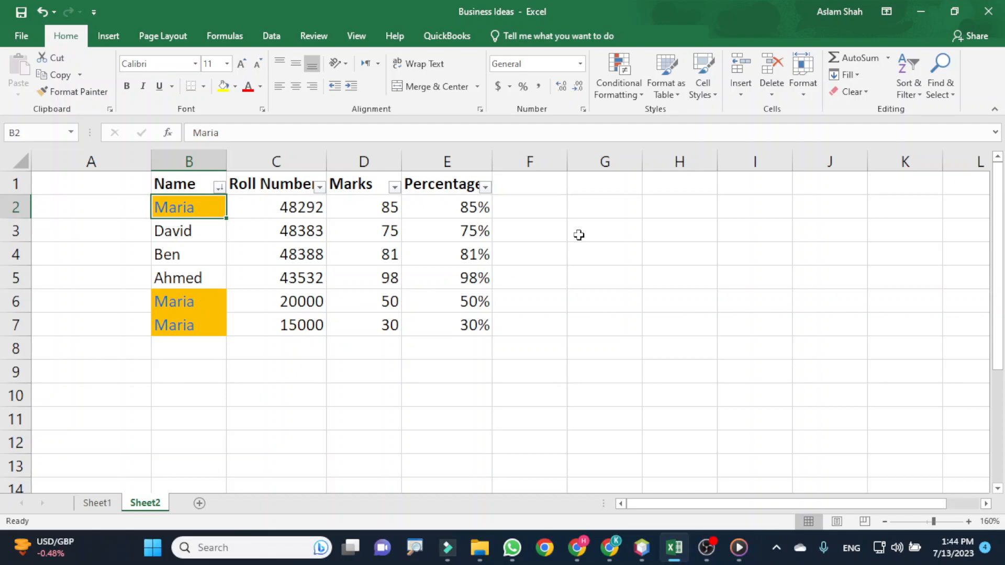
pyautogui.hotkey('ctrl', 'z')
# - Examine the Top/Bottom Rules and preview Data Bars, Color Scales and Icon Sets on the roll numbers in C2:C7
pyautogui.moveTo(282, 208); pyautogui.dragTo(307, 327)
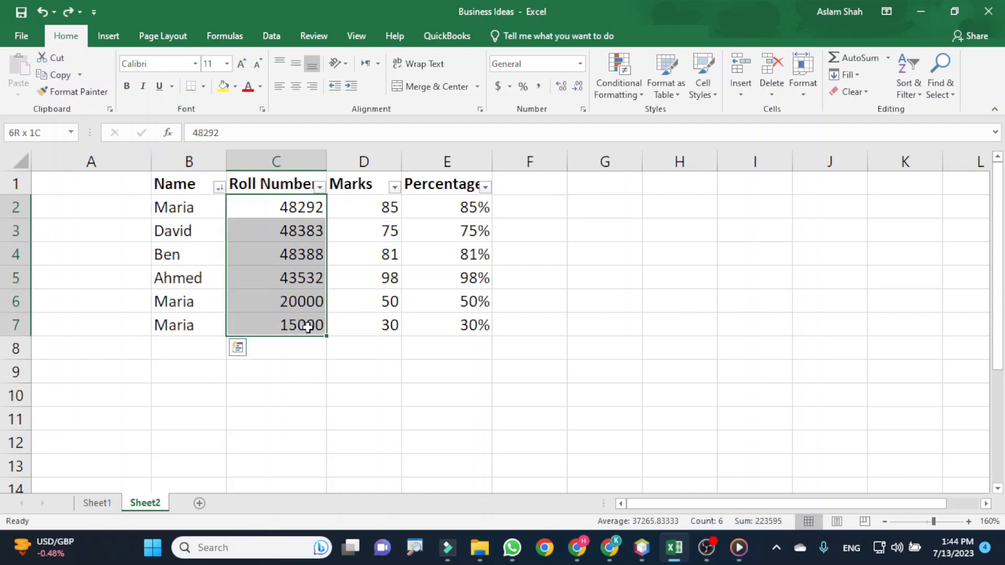
pyautogui.click(618, 79)
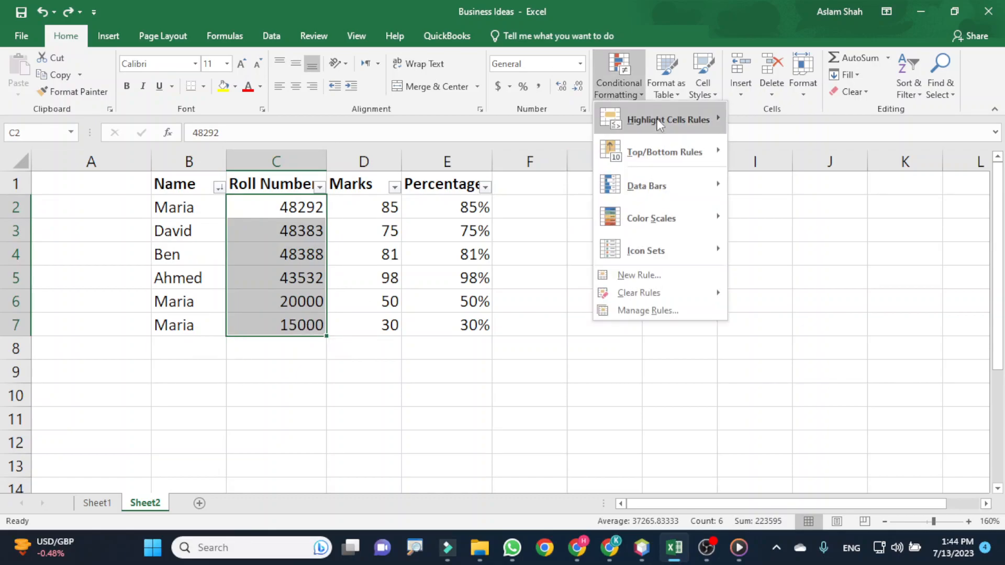
pyautogui.moveTo(666, 150)
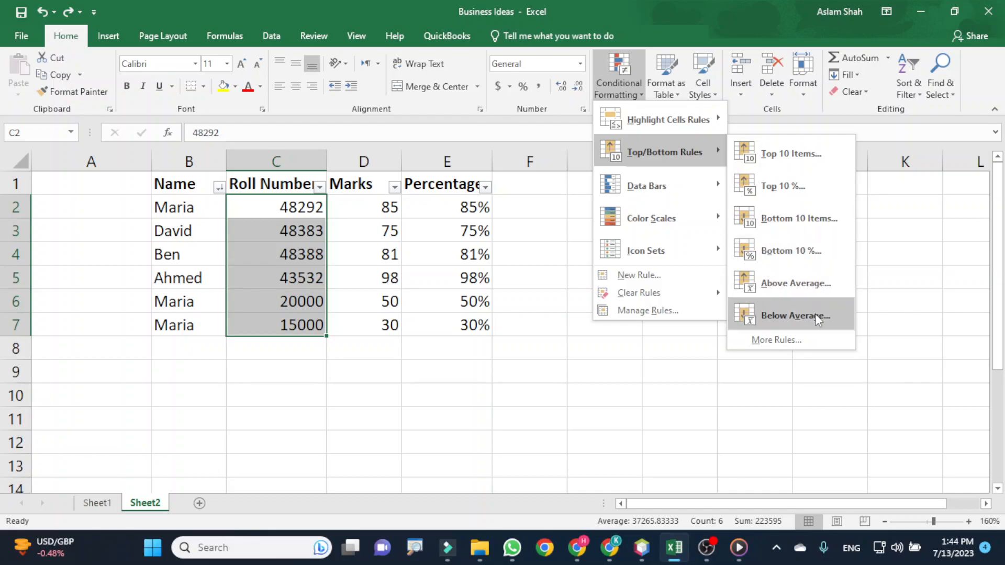
pyautogui.moveTo(712, 184)
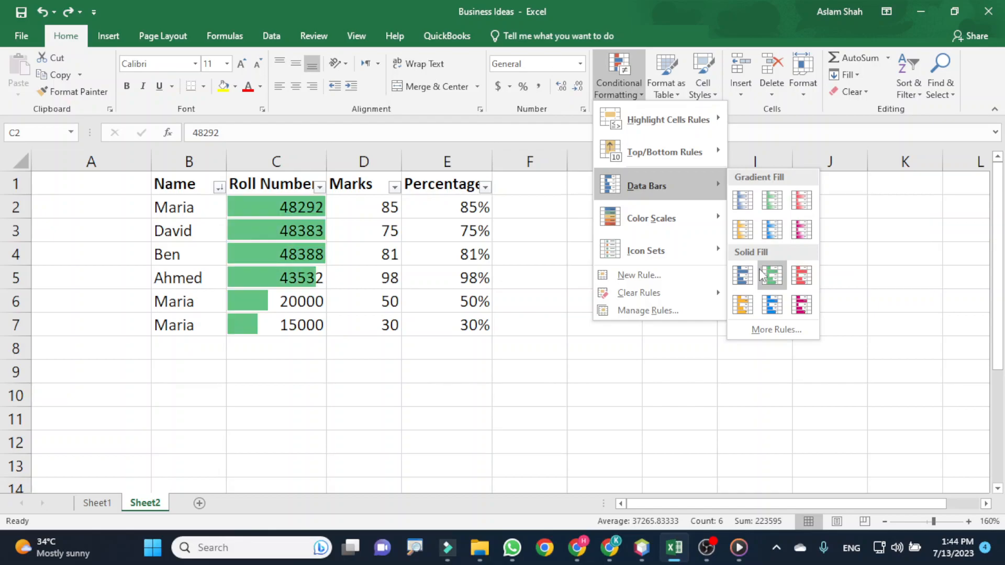
pyautogui.moveTo(711, 222)
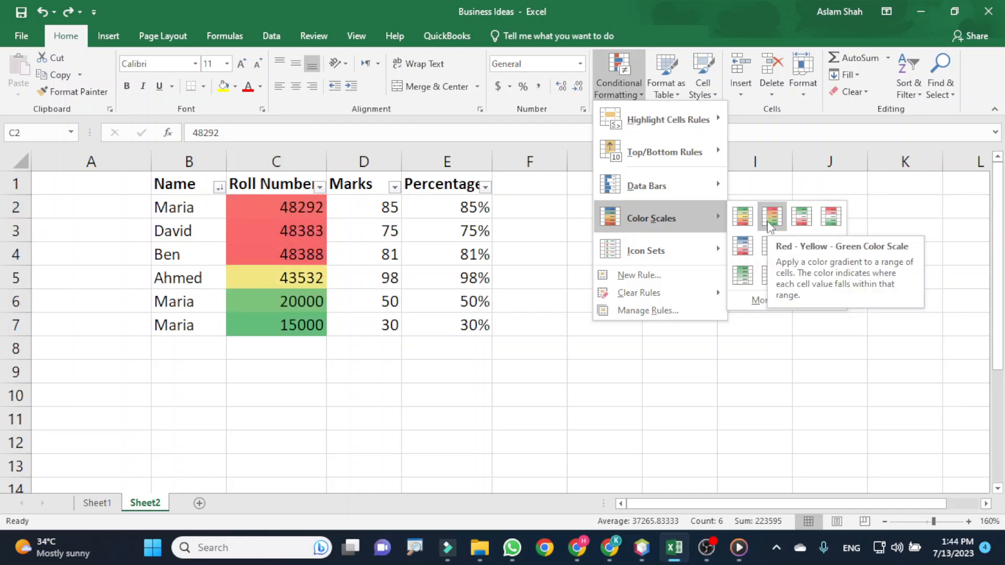
pyautogui.moveTo(719, 252)
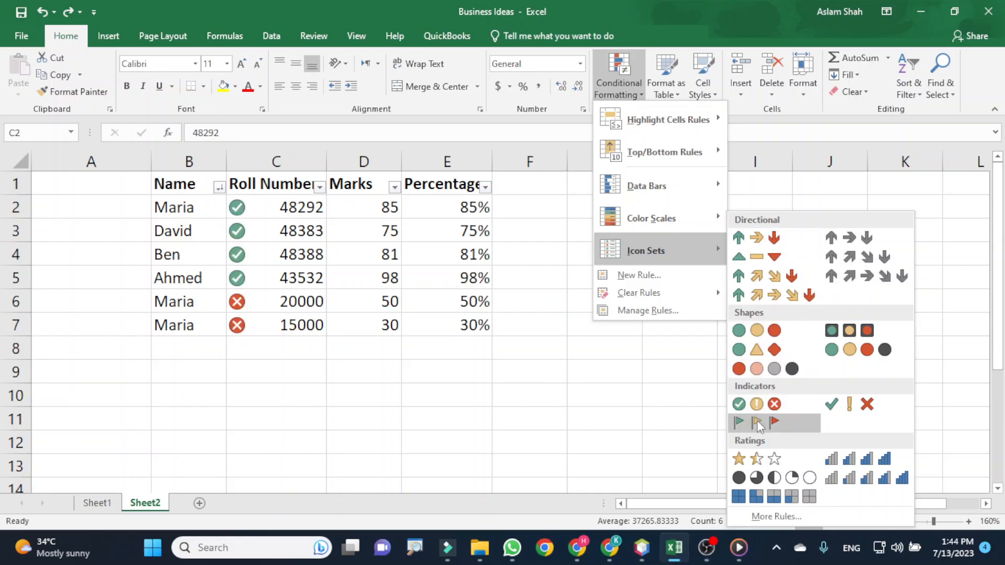
pyautogui.click(317, 266)
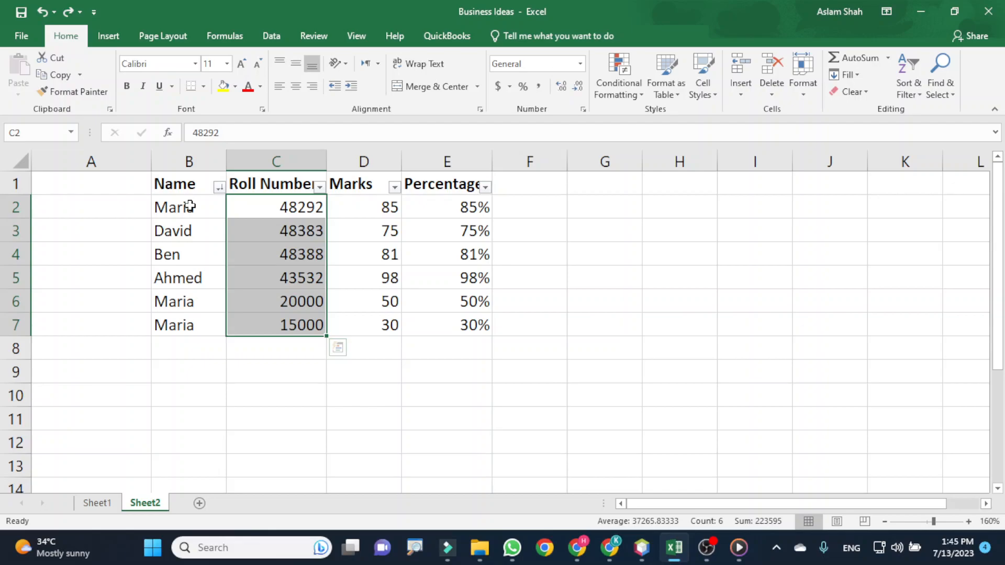
pyautogui.click(708, 549)
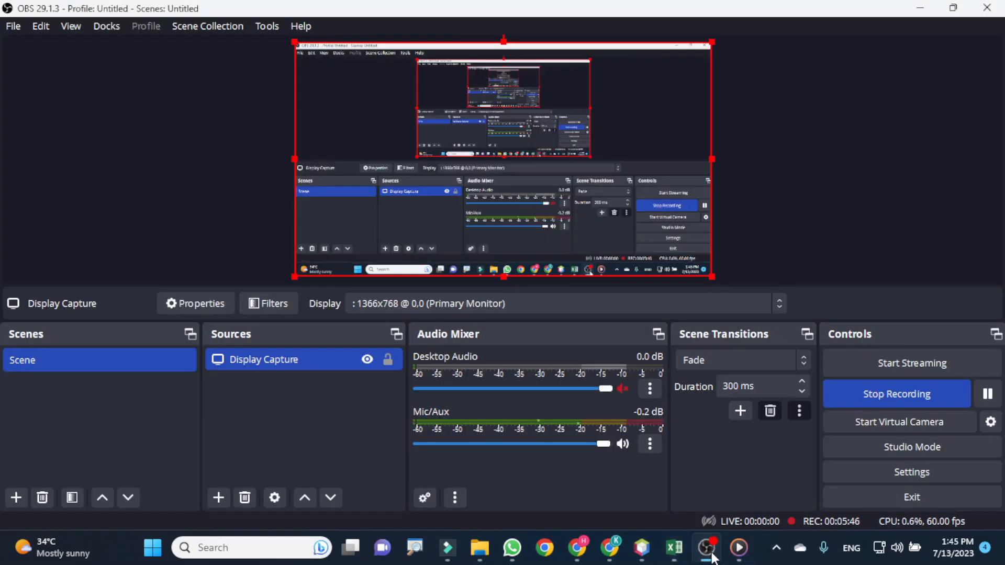